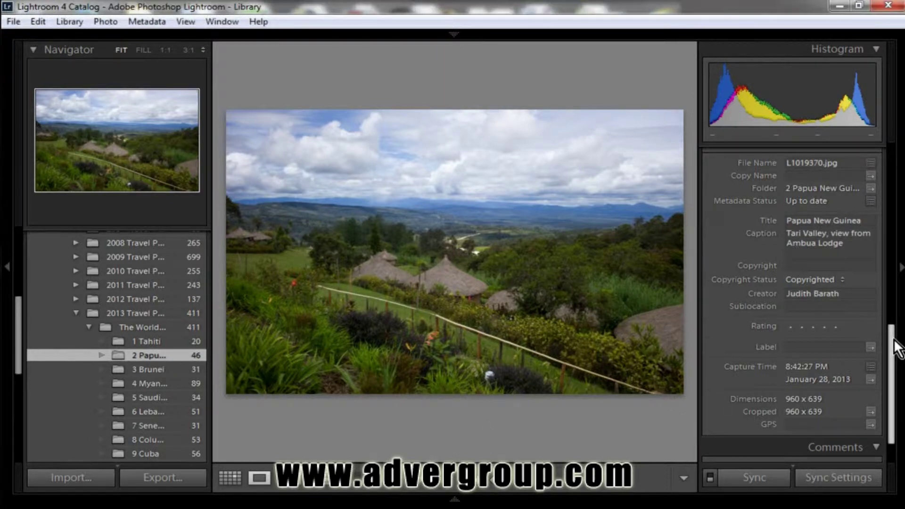
- Switch the Papua New Guinea folder from a single large photo to the thumbnail Grid view
{"action": "left_click_drag", "start_coordinate": [897, 348], "coordinate": [897, 304]}
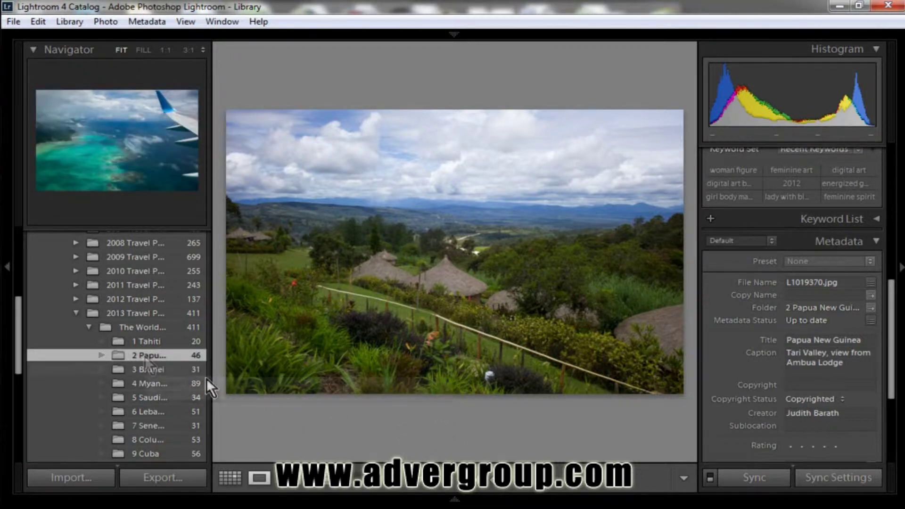
{"action": "left_click", "coordinate": [230, 477]}
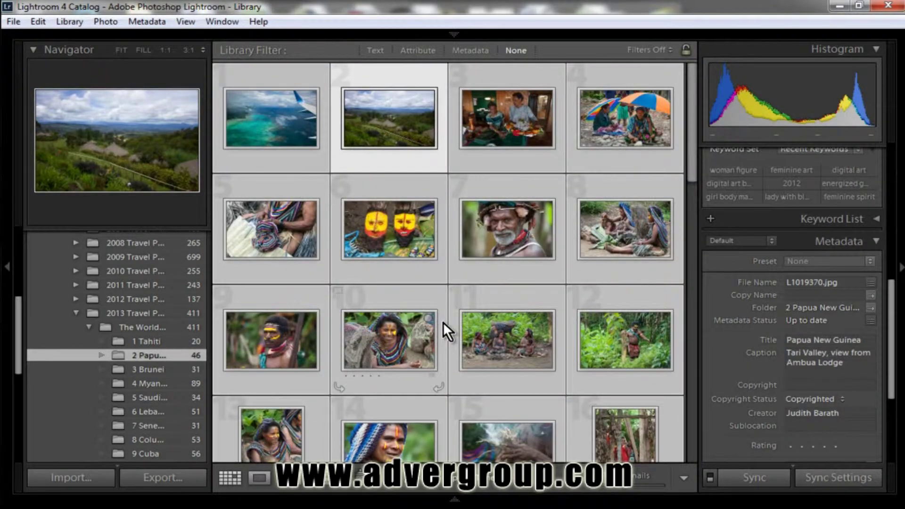
{"action": "scroll", "coordinate": [443, 321], "scroll_direction": "down", "scroll_amount": 3}
{"action": "scroll", "coordinate": [443, 322], "scroll_direction": "down", "scroll_amount": 10}
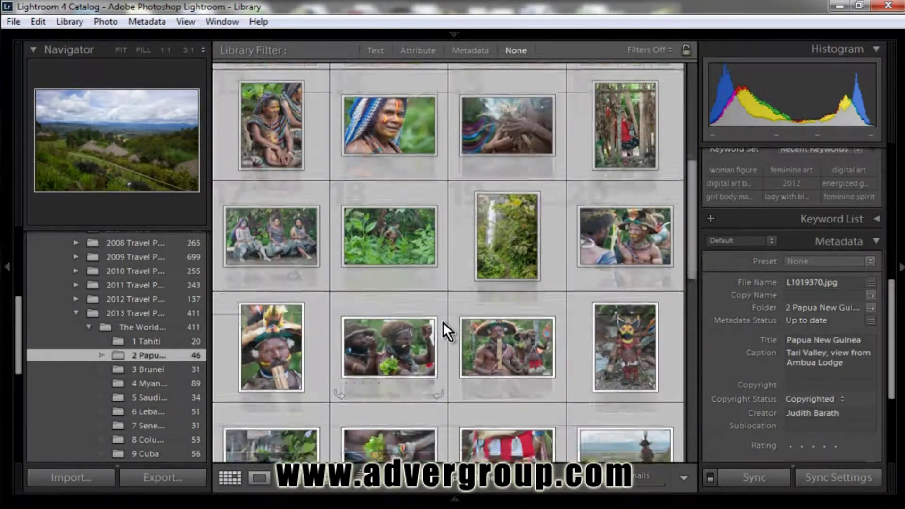
{"action": "scroll", "coordinate": [444, 322], "scroll_direction": "down", "scroll_amount": 5}
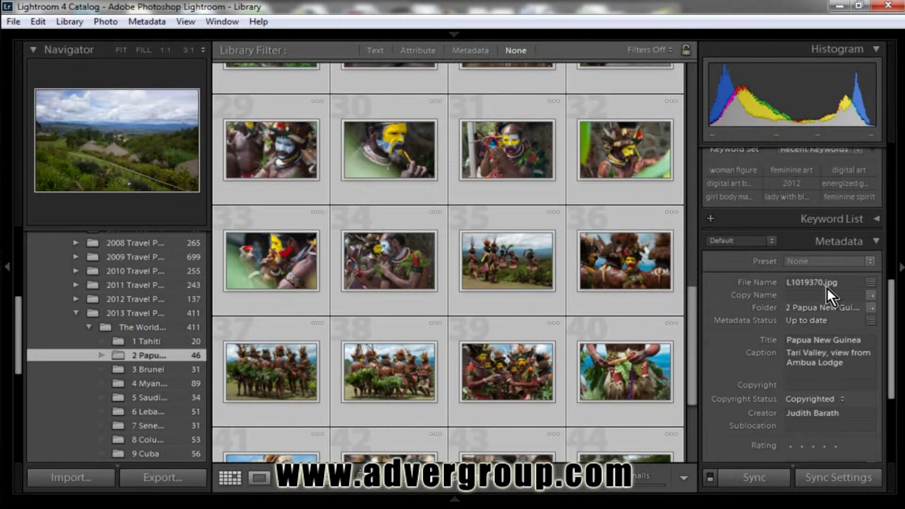
{"action": "scroll", "coordinate": [827, 287], "scroll_direction": "down", "scroll_amount": 4}
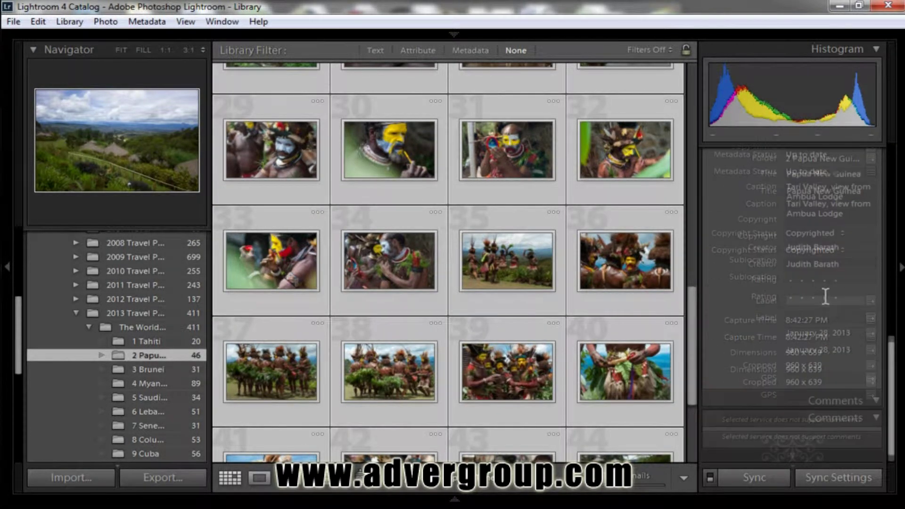
{"action": "scroll", "coordinate": [827, 297], "scroll_direction": "up", "scroll_amount": 4}
{"action": "scroll", "coordinate": [830, 321], "scroll_direction": "down", "scroll_amount": 3}
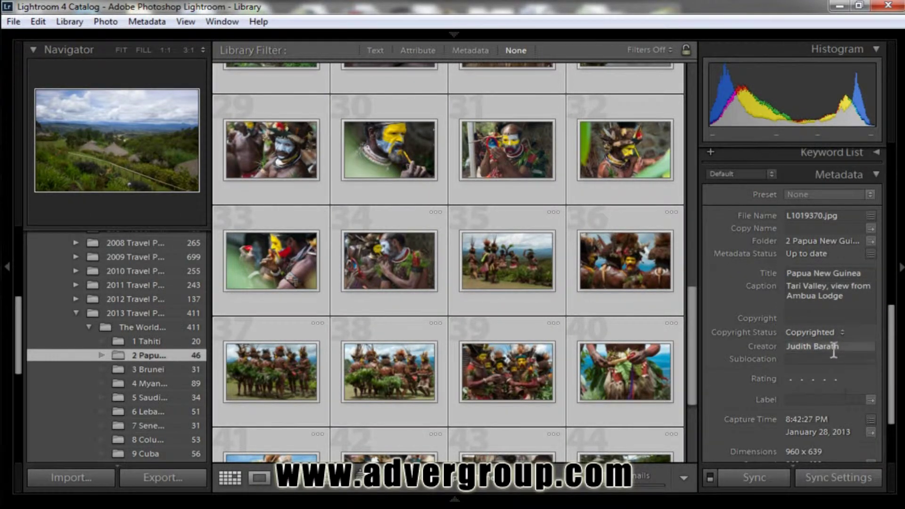
{"action": "scroll", "coordinate": [832, 359], "scroll_direction": "down", "scroll_amount": 3}
{"action": "scroll", "coordinate": [829, 315], "scroll_direction": "up", "scroll_amount": 6}
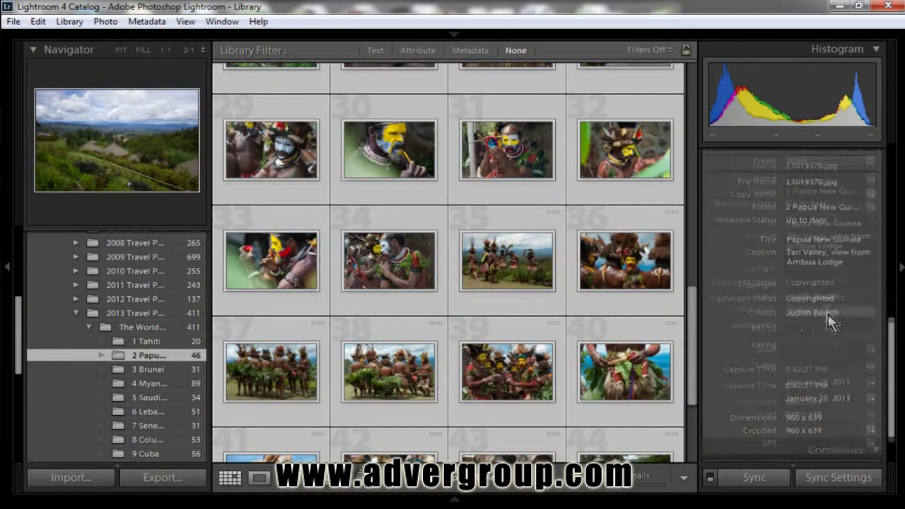
{"action": "scroll", "coordinate": [593, 259], "scroll_direction": "up", "scroll_amount": 3}
{"action": "scroll", "coordinate": [594, 259], "scroll_direction": "up", "scroll_amount": 10}
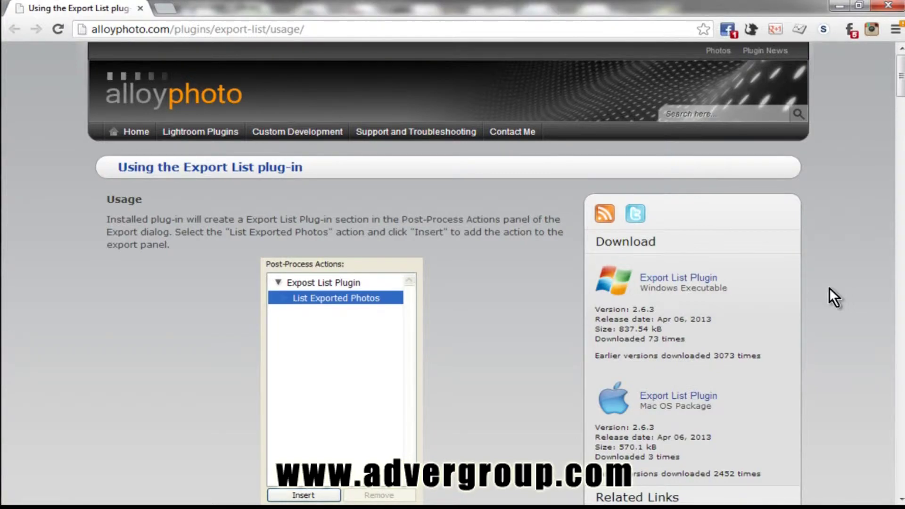
{"action": "scroll", "coordinate": [830, 288], "scroll_direction": "down", "scroll_amount": 8}
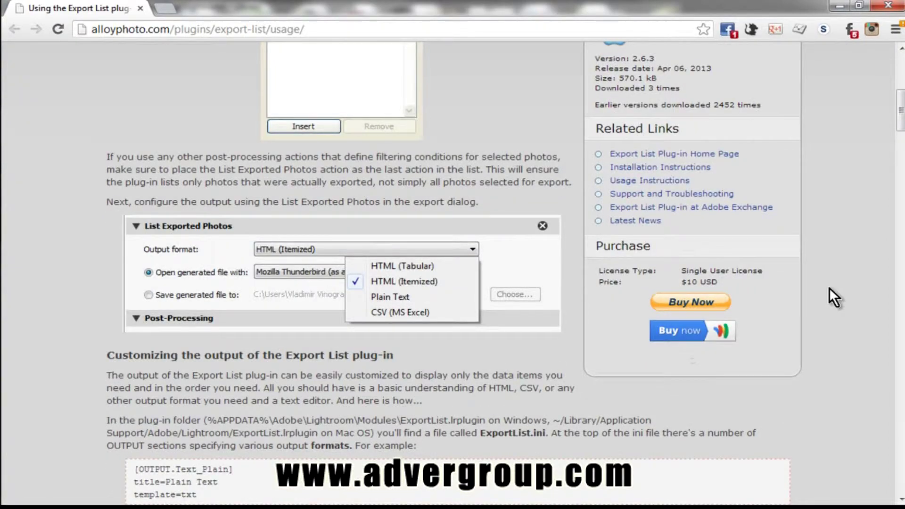
{"action": "scroll", "coordinate": [830, 287], "scroll_direction": "down", "scroll_amount": 1}
{"action": "scroll", "coordinate": [829, 287], "scroll_direction": "down", "scroll_amount": 7}
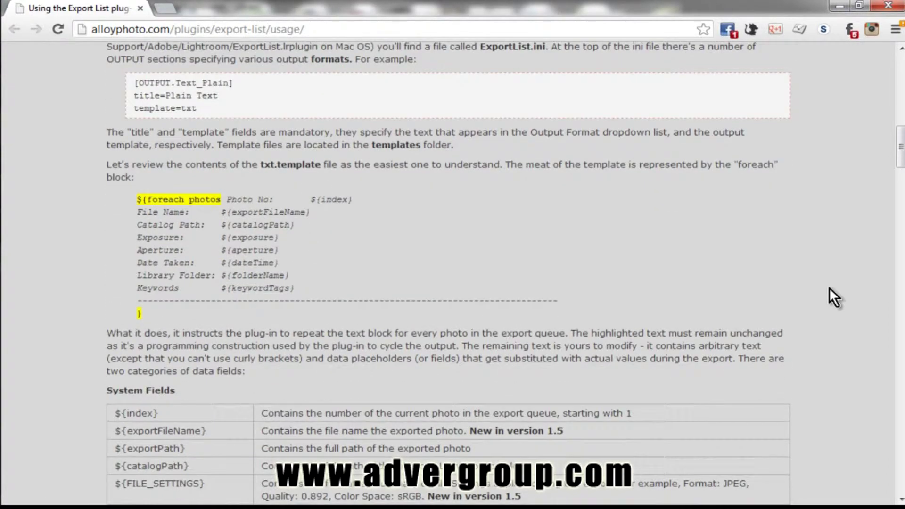
{"action": "scroll", "coordinate": [830, 288], "scroll_direction": "down", "scroll_amount": 7}
{"action": "scroll", "coordinate": [829, 288], "scroll_direction": "down", "scroll_amount": 3}
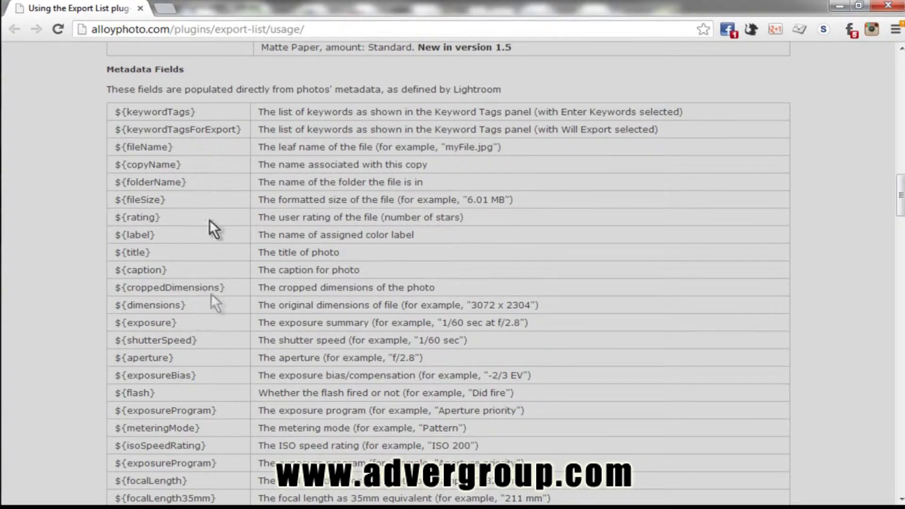
{"action": "scroll", "coordinate": [189, 364], "scroll_direction": "down", "scroll_amount": 6}
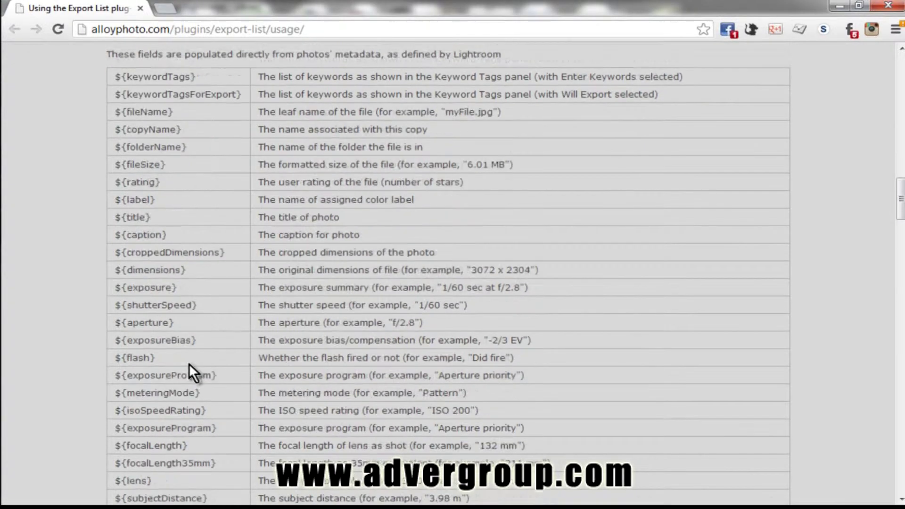
{"action": "scroll", "coordinate": [188, 363], "scroll_direction": "down", "scroll_amount": 20}
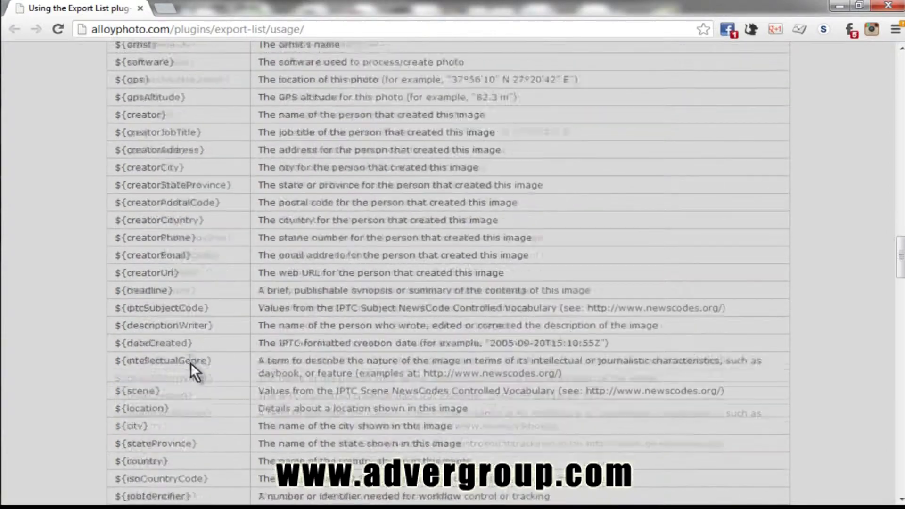
{"action": "scroll", "coordinate": [190, 363], "scroll_direction": "down", "scroll_amount": 6}
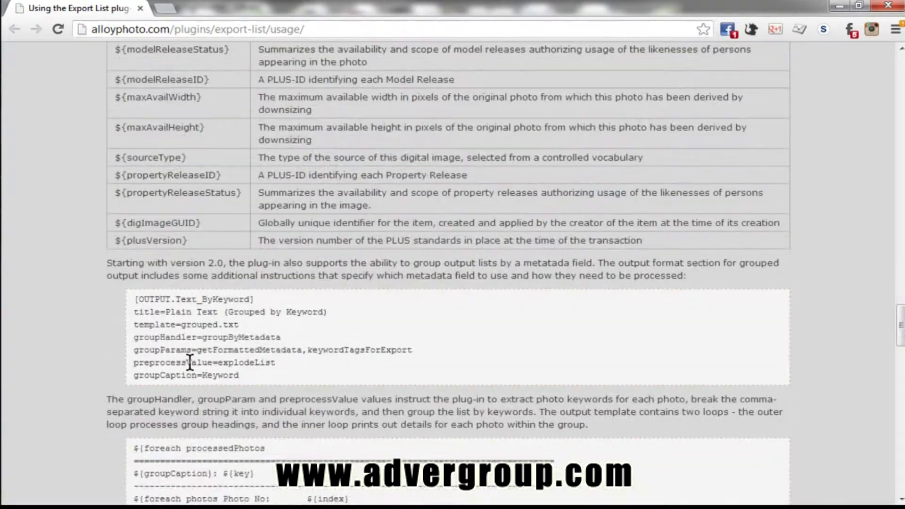
{"action": "scroll", "coordinate": [191, 363], "scroll_direction": "down", "scroll_amount": 10}
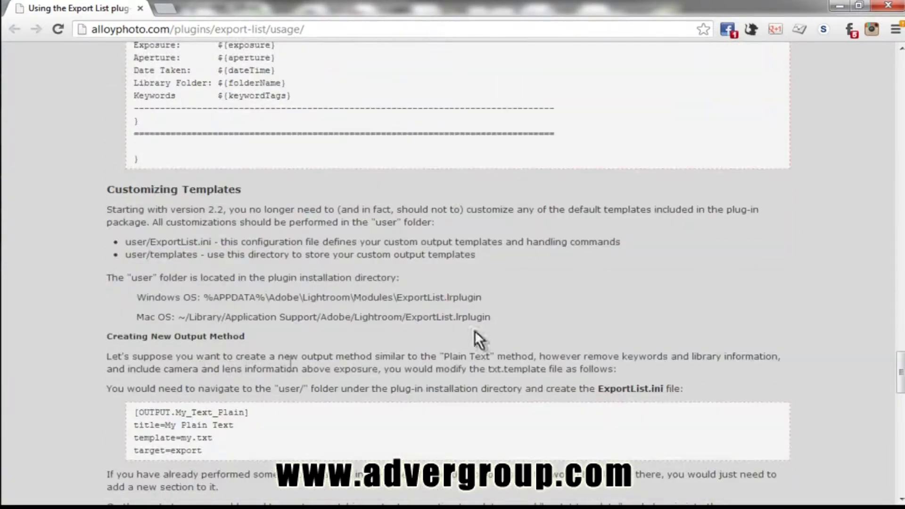
{"action": "scroll", "coordinate": [474, 332], "scroll_direction": "down", "scroll_amount": 9}
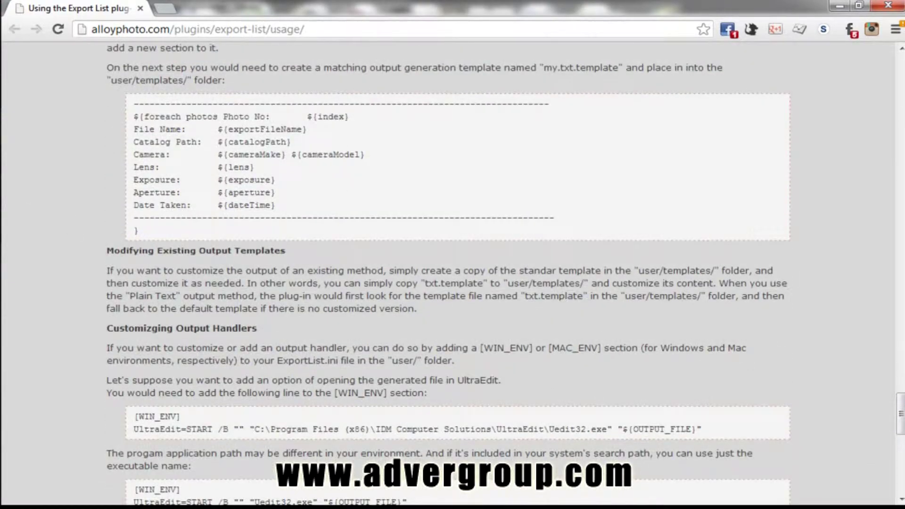
{"action": "key", "text": "alt+Tab"}
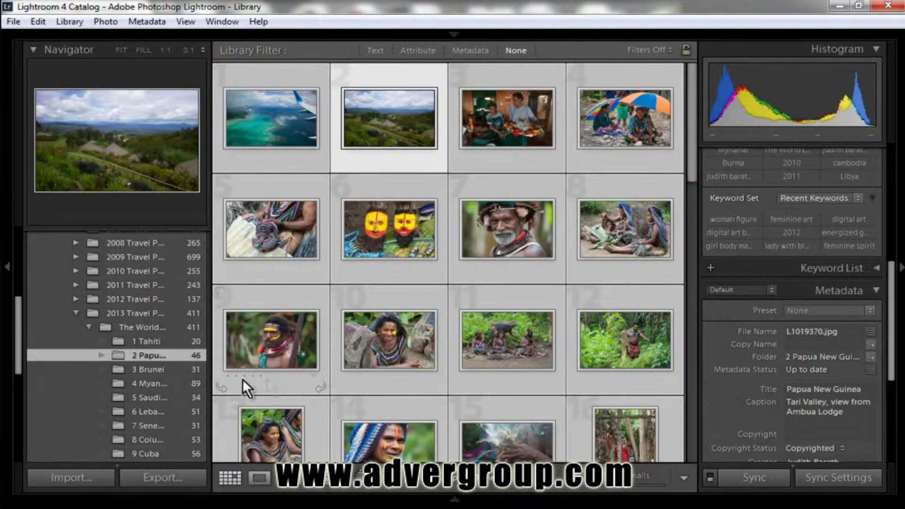
- Open the Lebanon folder and select all 51 of its photos
{"action": "left_click", "coordinate": [149, 412]}
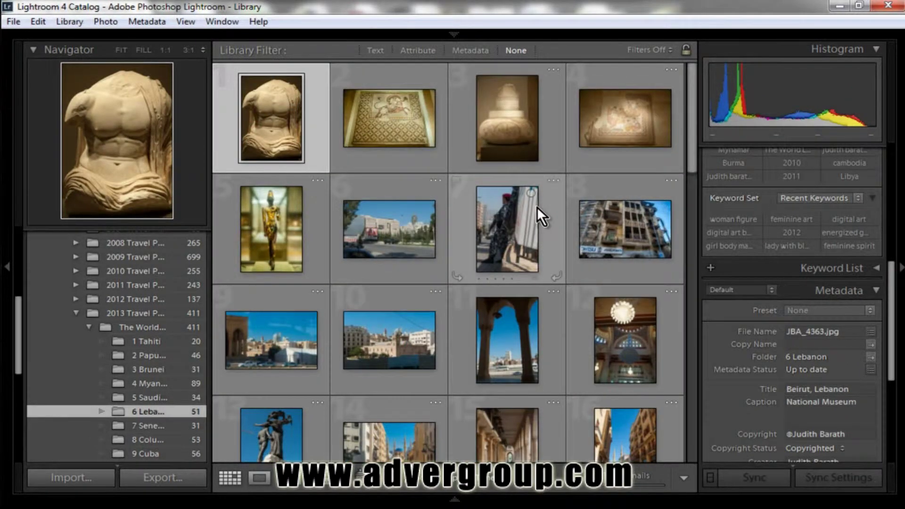
{"action": "left_click", "coordinate": [536, 206]}
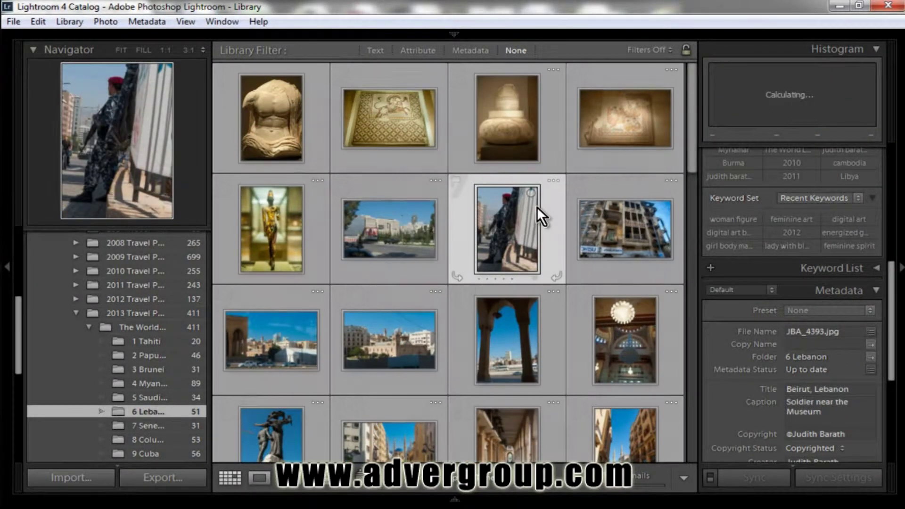
{"action": "key", "text": "ctrl+a"}
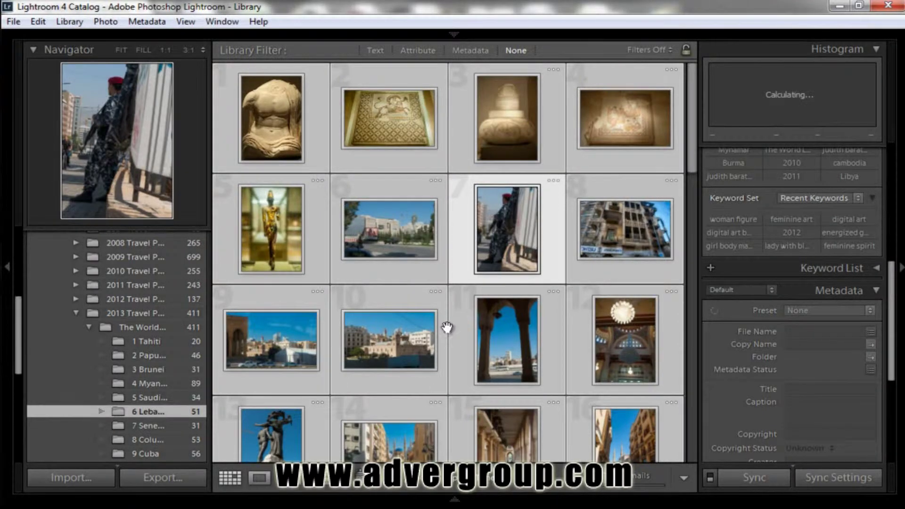
- Run Library > Plug-in Extras > Inventory Selected Photos to open the Export List plug-in
{"action": "left_click", "coordinate": [69, 22]}
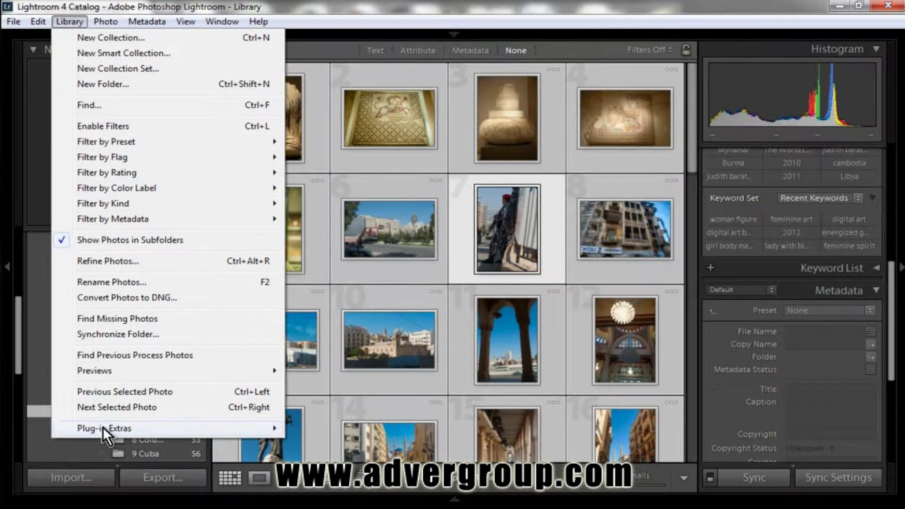
{"action": "mouse_move", "coordinate": [103, 426]}
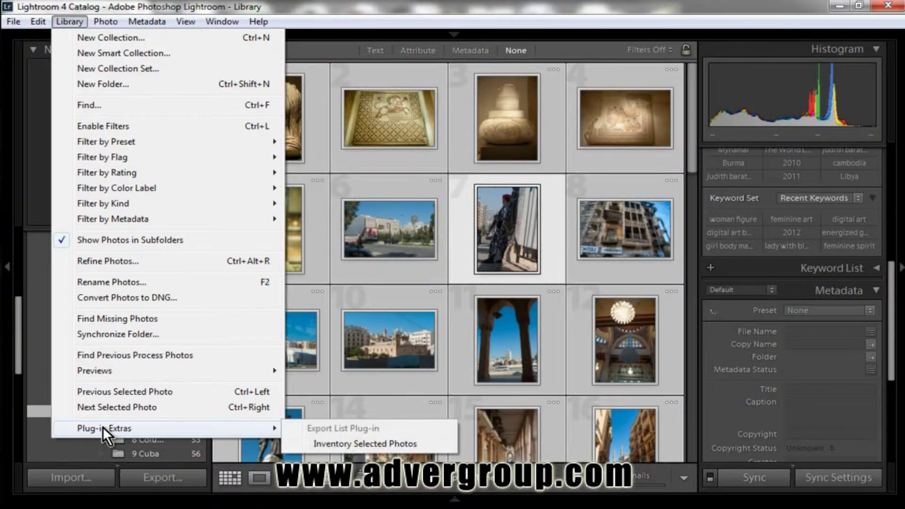
{"action": "left_click", "coordinate": [342, 444]}
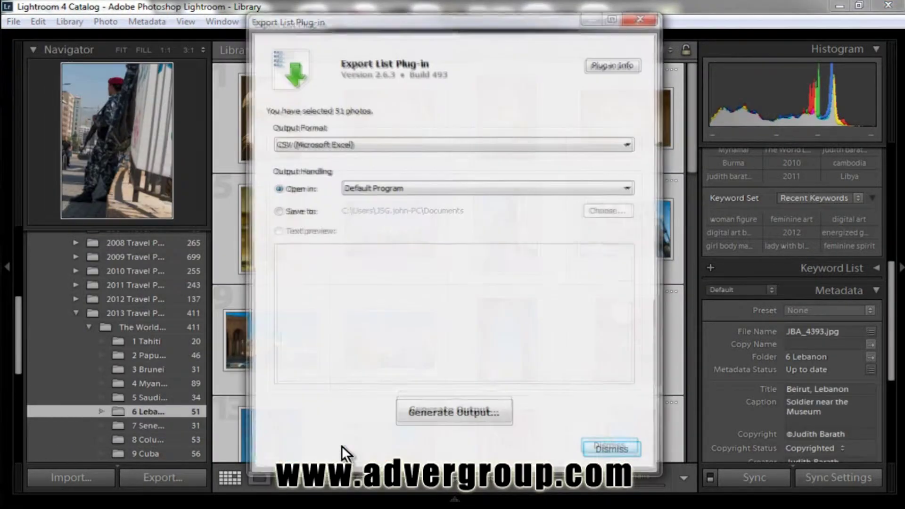
- Set the output format to My CSV, saving to the EXPORT for VIDEO folder, and generate the list
{"action": "left_click", "coordinate": [381, 144]}
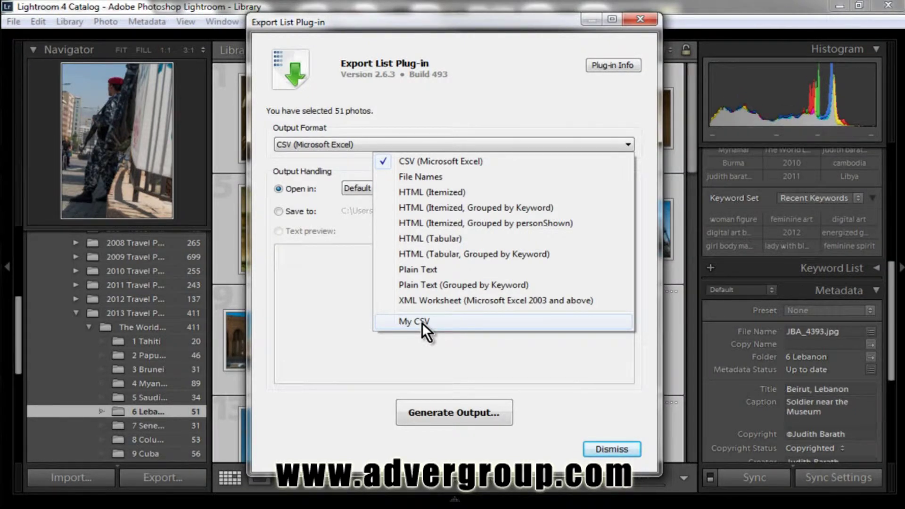
{"action": "left_click", "coordinate": [422, 322]}
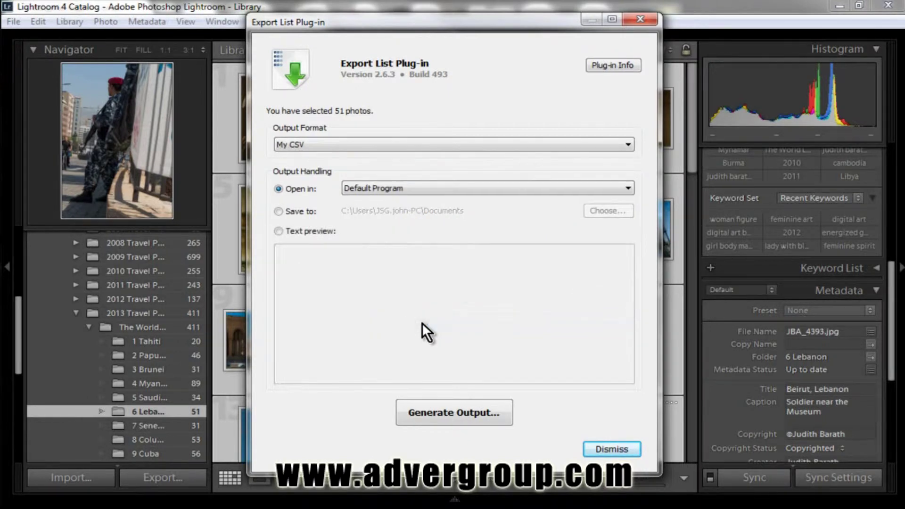
{"action": "left_click", "coordinate": [278, 211]}
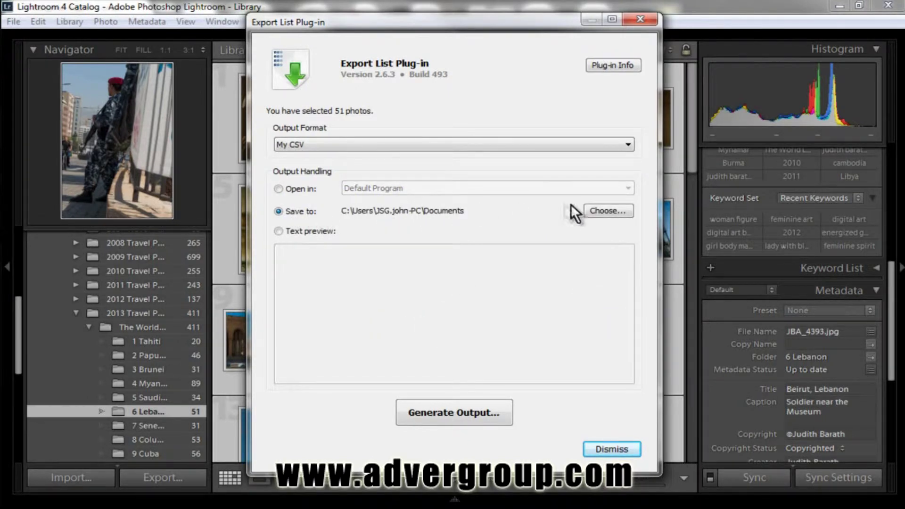
{"action": "left_click", "coordinate": [603, 212]}
{"action": "left_click", "coordinate": [422, 193]}
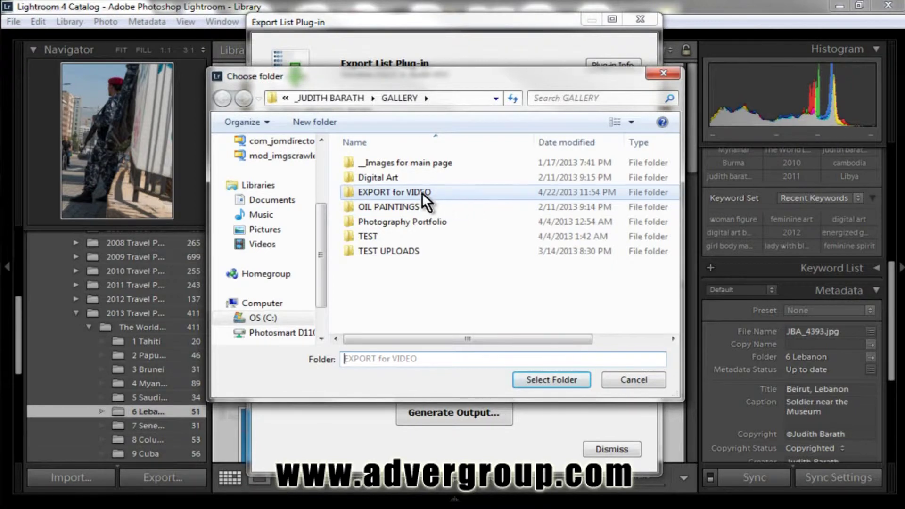
{"action": "double_click", "coordinate": [422, 193]}
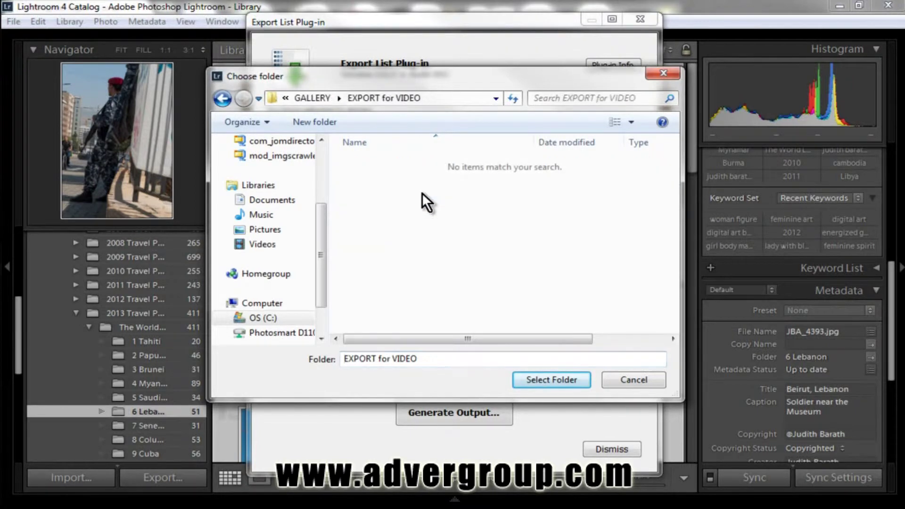
{"action": "left_click", "coordinate": [533, 381]}
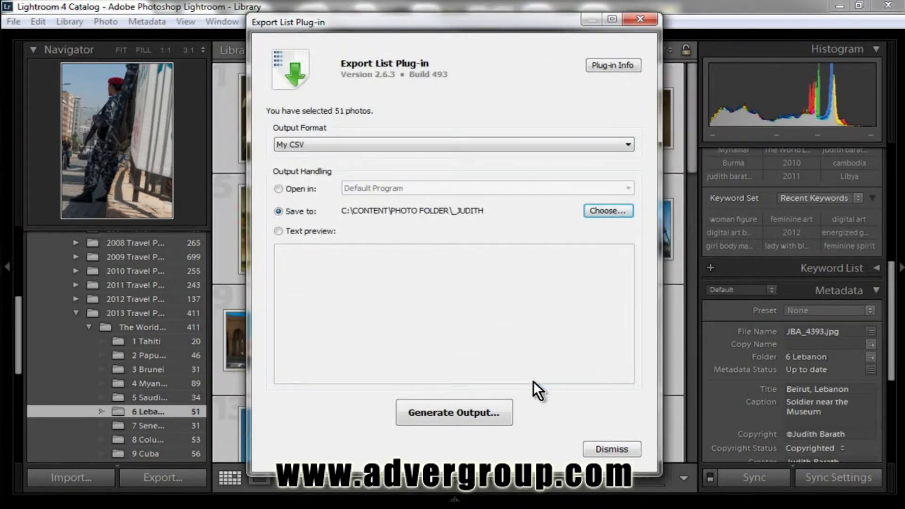
{"action": "left_click", "coordinate": [480, 417]}
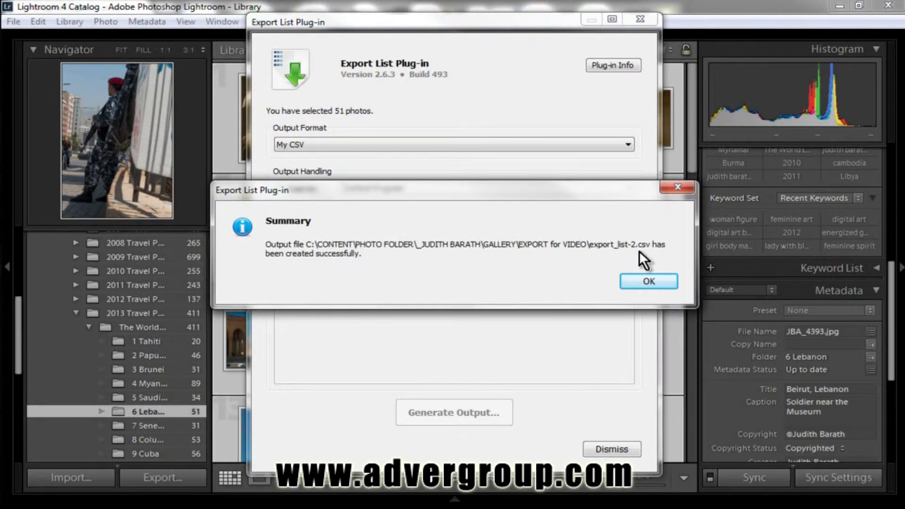
- Dismiss the export success summary for export_list-2.csv
{"action": "left_click", "coordinate": [649, 281]}
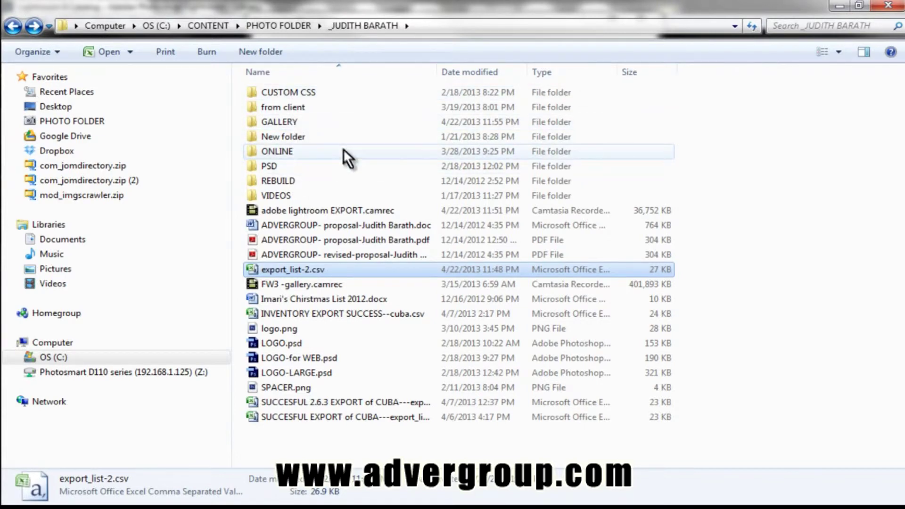
- Browse into GALLERY > EXPORT for VIDEO and open export_list-2.csv in Excel
{"action": "key", "text": "BackSpace"}
{"action": "key", "text": "alt+Left"}
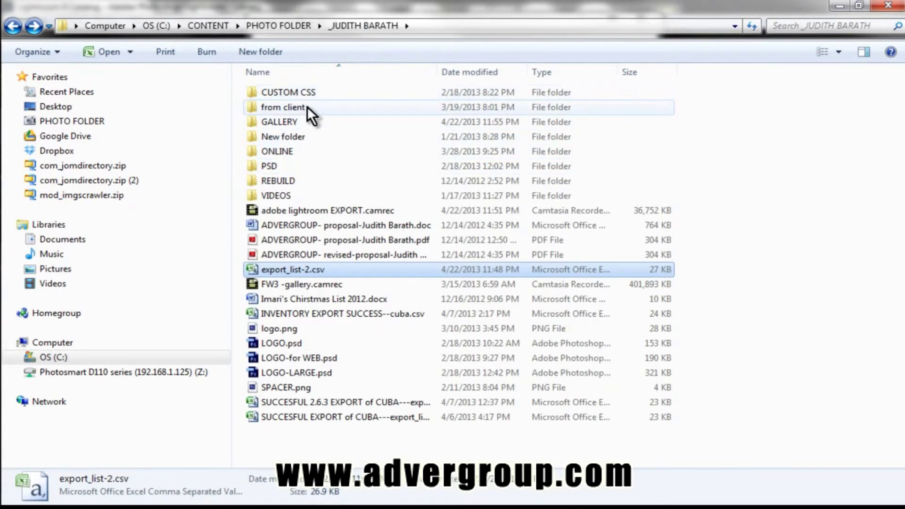
{"action": "double_click", "coordinate": [295, 121]}
{"action": "double_click", "coordinate": [295, 120]}
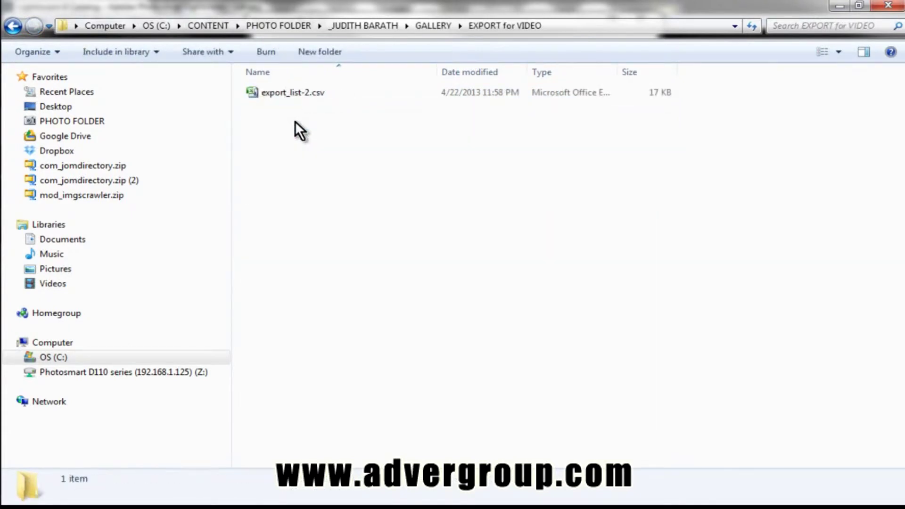
{"action": "double_click", "coordinate": [291, 92]}
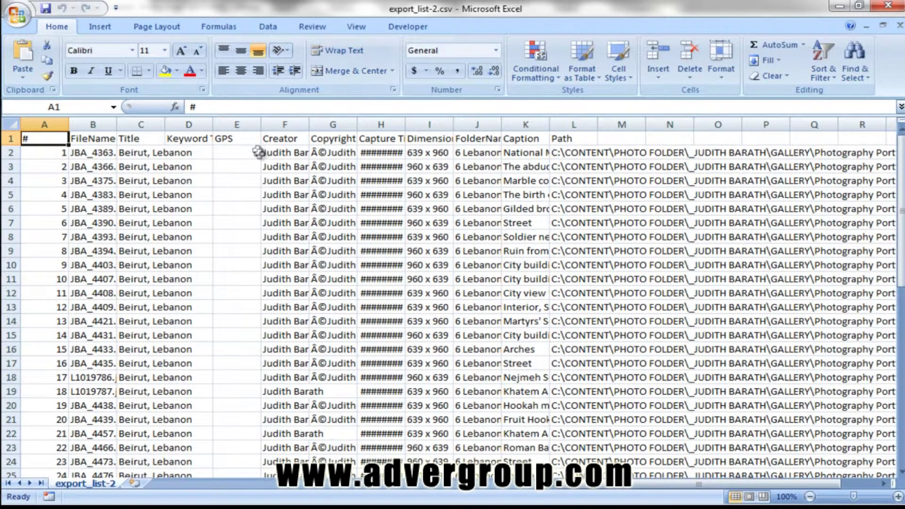
- Widen the GPS, FileName, Copyright and Creator columns to show their full contents
{"action": "left_click_drag", "start_coordinate": [263, 123], "coordinate": [301, 124]}
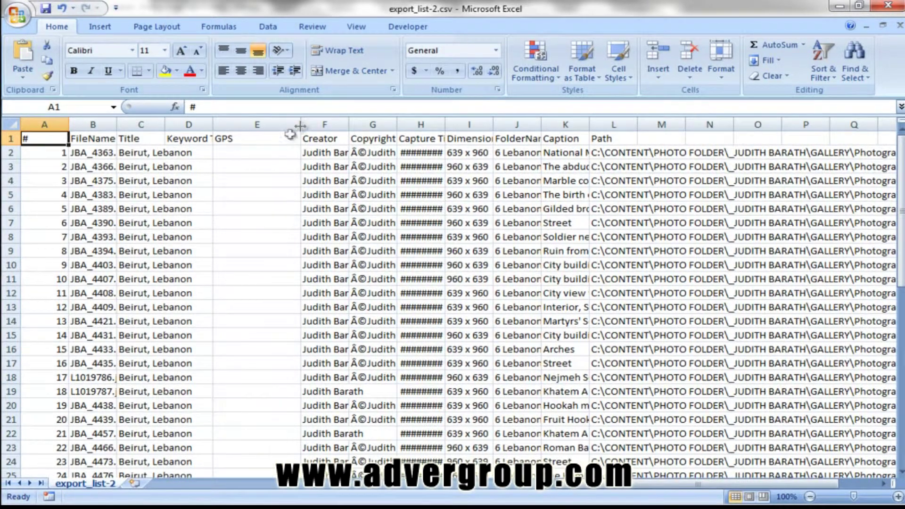
{"action": "left_click", "coordinate": [295, 152]}
{"action": "left_click_drag", "start_coordinate": [902, 208], "coordinate": [902, 132]}
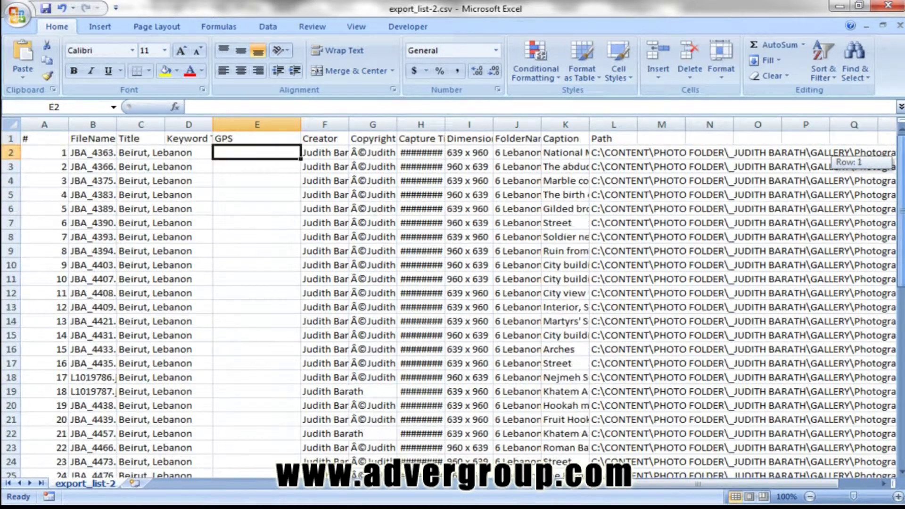
{"action": "left_click", "coordinate": [217, 166]}
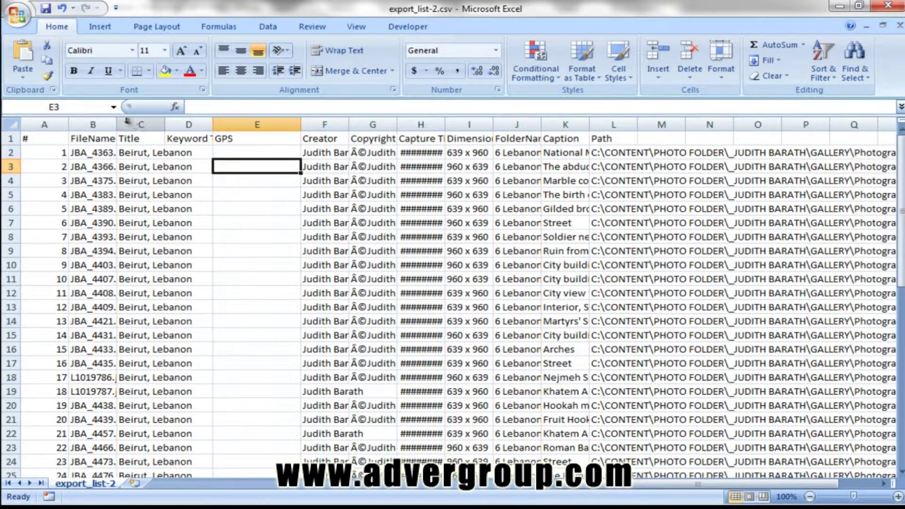
{"action": "left_click_drag", "start_coordinate": [117, 125], "coordinate": [177, 125]}
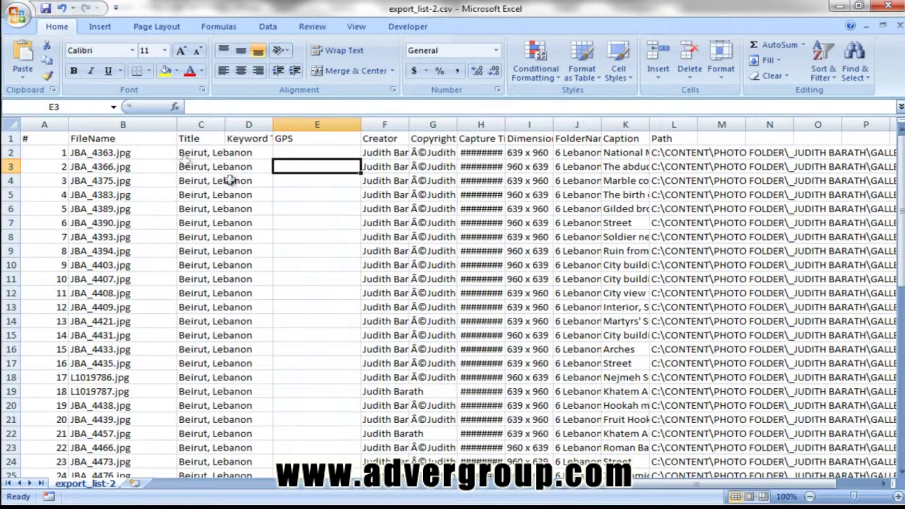
{"action": "double_click", "coordinate": [456, 125]}
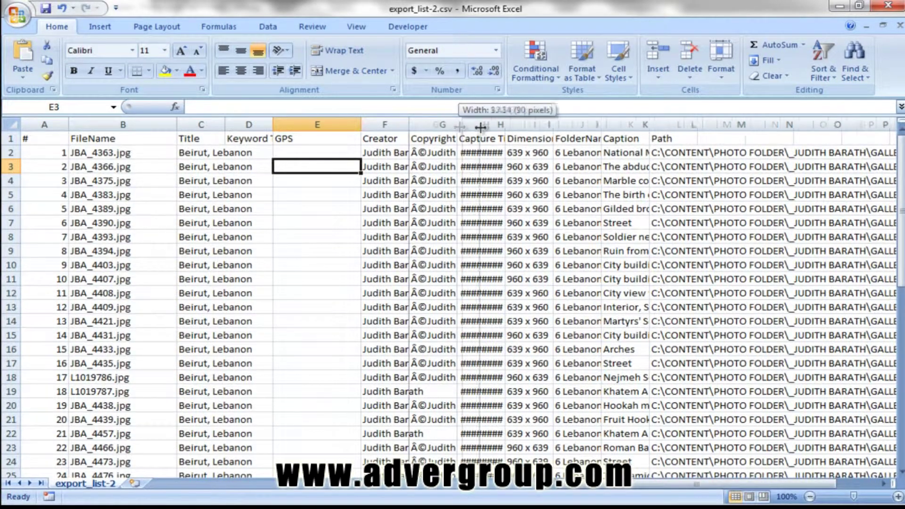
{"action": "left_click_drag", "start_coordinate": [410, 125], "coordinate": [469, 125]}
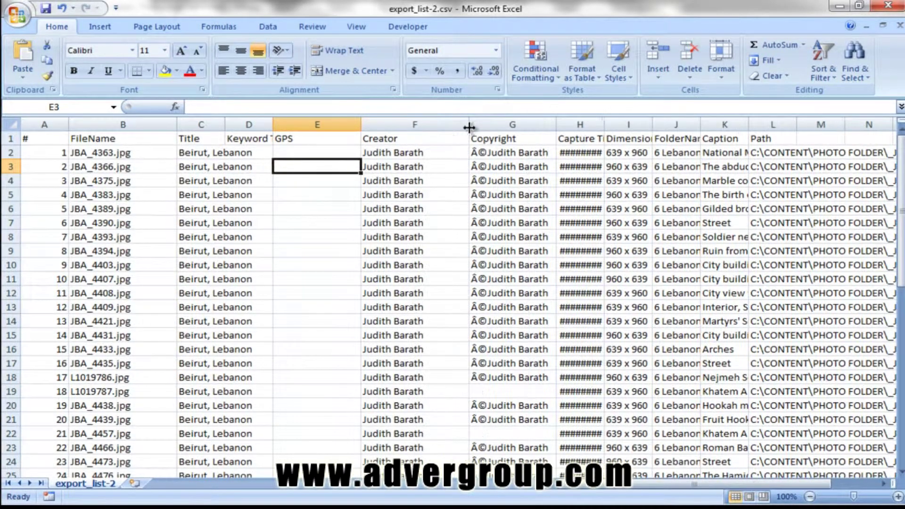
- Widen the Caption, FolderName, Dimensions and Capture Time columns so captions and dates show in full
{"action": "left_click_drag", "start_coordinate": [720, 487], "coordinate": [787, 483]}
{"action": "left_click", "coordinate": [706, 182]}
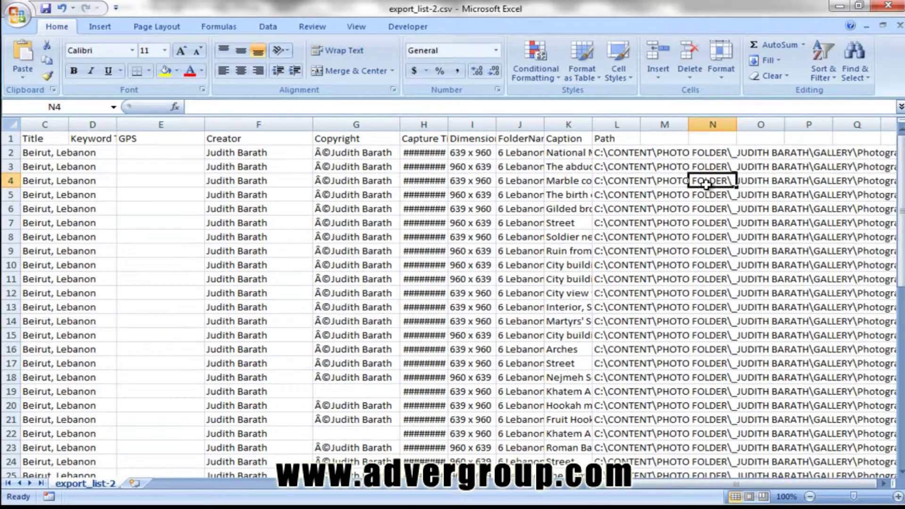
{"action": "left_click_drag", "start_coordinate": [593, 125], "coordinate": [800, 124]}
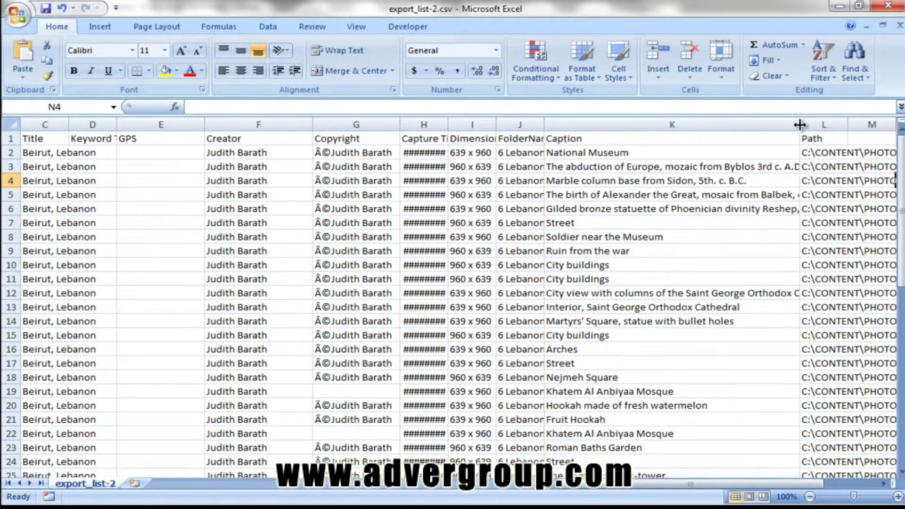
{"action": "left_click_drag", "start_coordinate": [800, 125], "coordinate": [853, 124]}
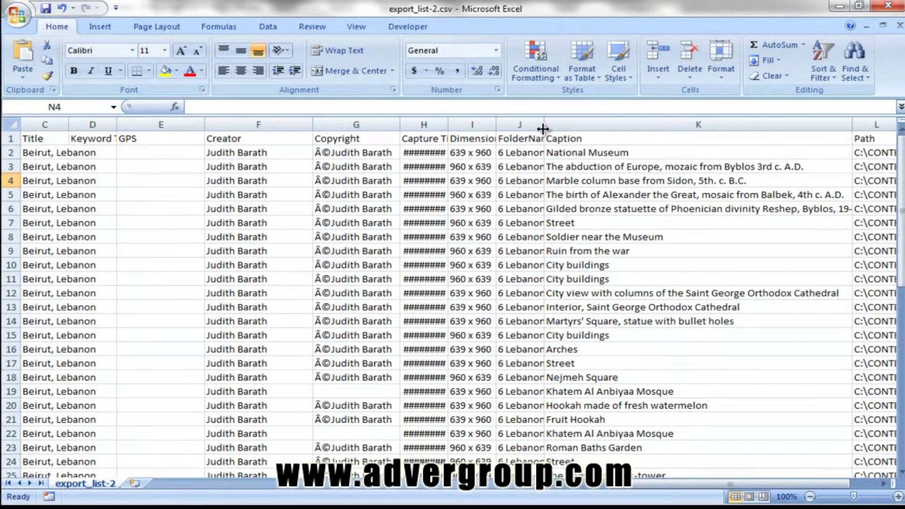
{"action": "left_click_drag", "start_coordinate": [543, 128], "coordinate": [648, 125]}
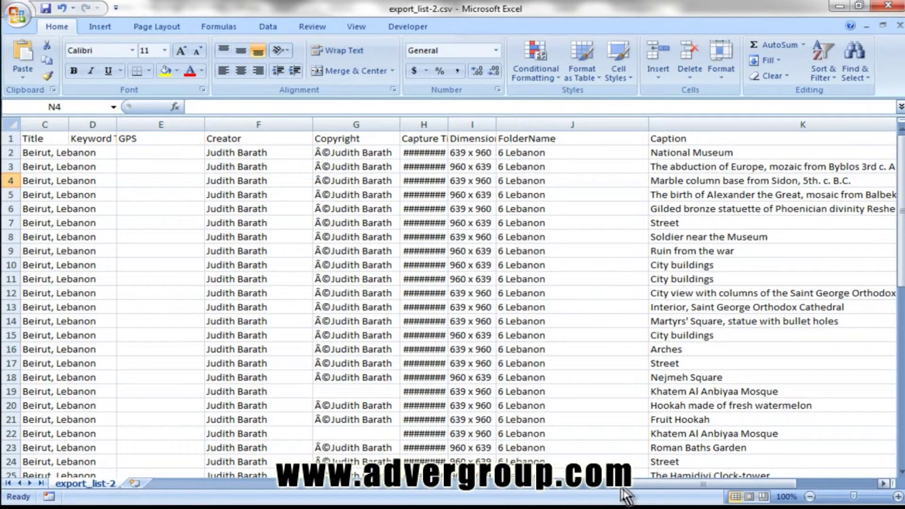
{"action": "left_click_drag", "start_coordinate": [621, 490], "coordinate": [698, 488]}
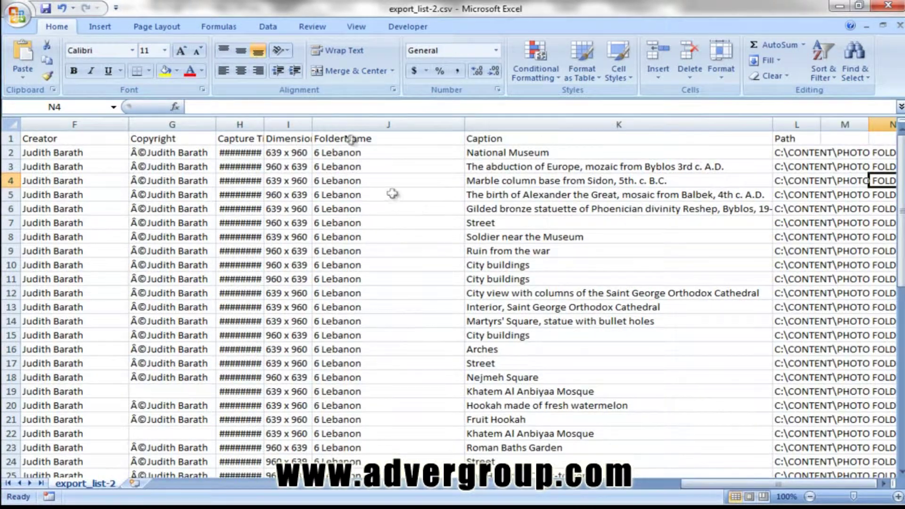
{"action": "left_click_drag", "start_coordinate": [312, 125], "coordinate": [364, 127]}
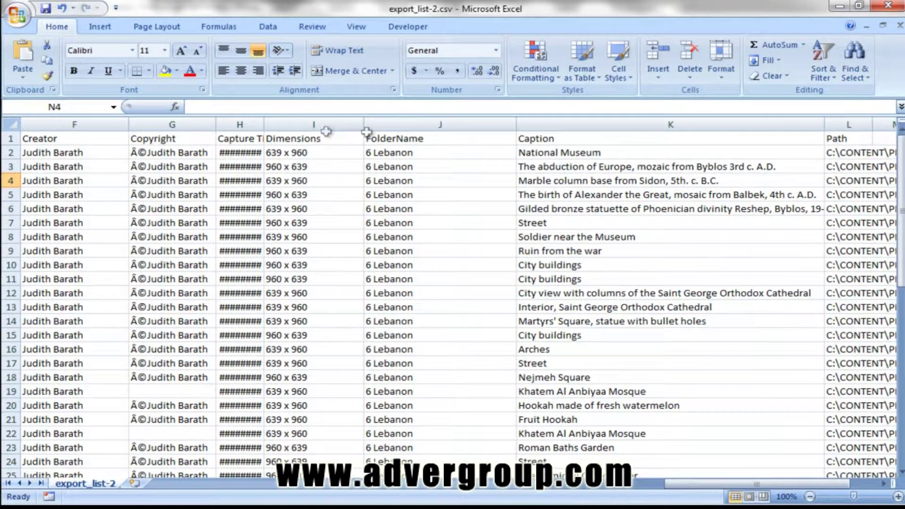
{"action": "left_click_drag", "start_coordinate": [263, 124], "coordinate": [315, 125]}
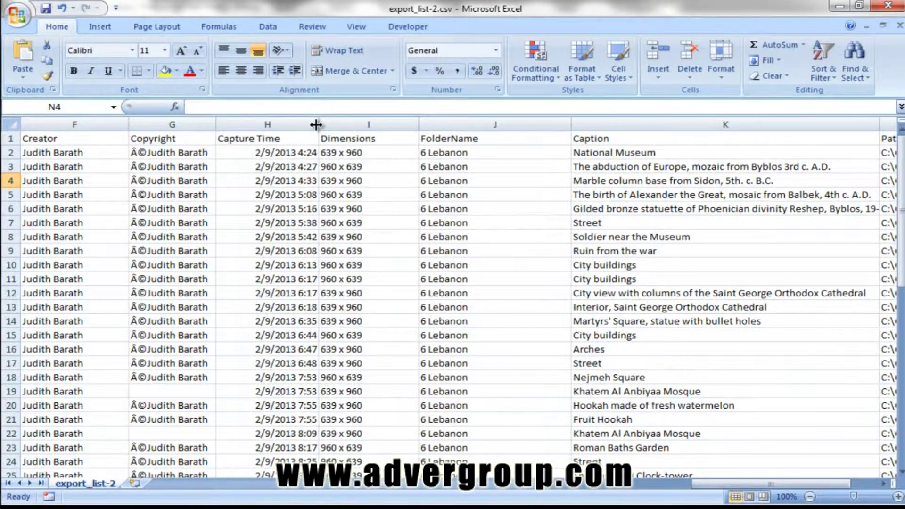
{"action": "left_click_drag", "start_coordinate": [725, 480], "coordinate": [665, 484]}
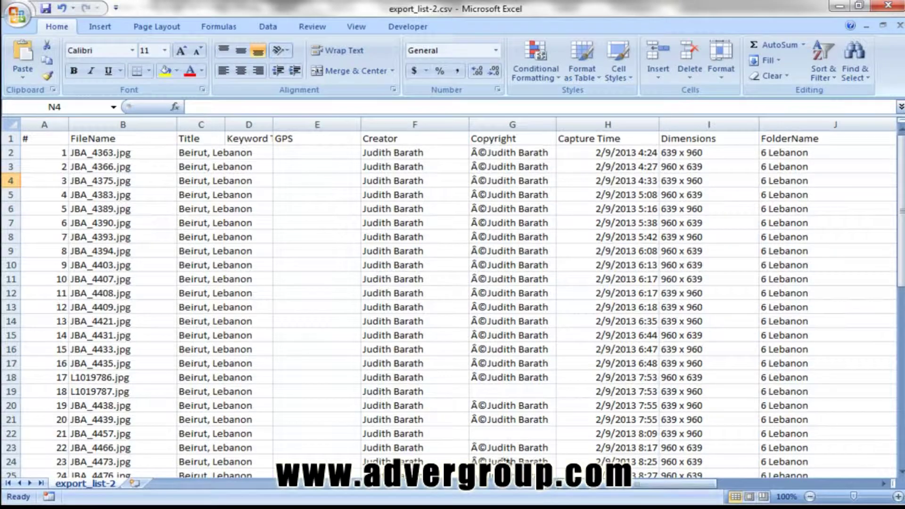